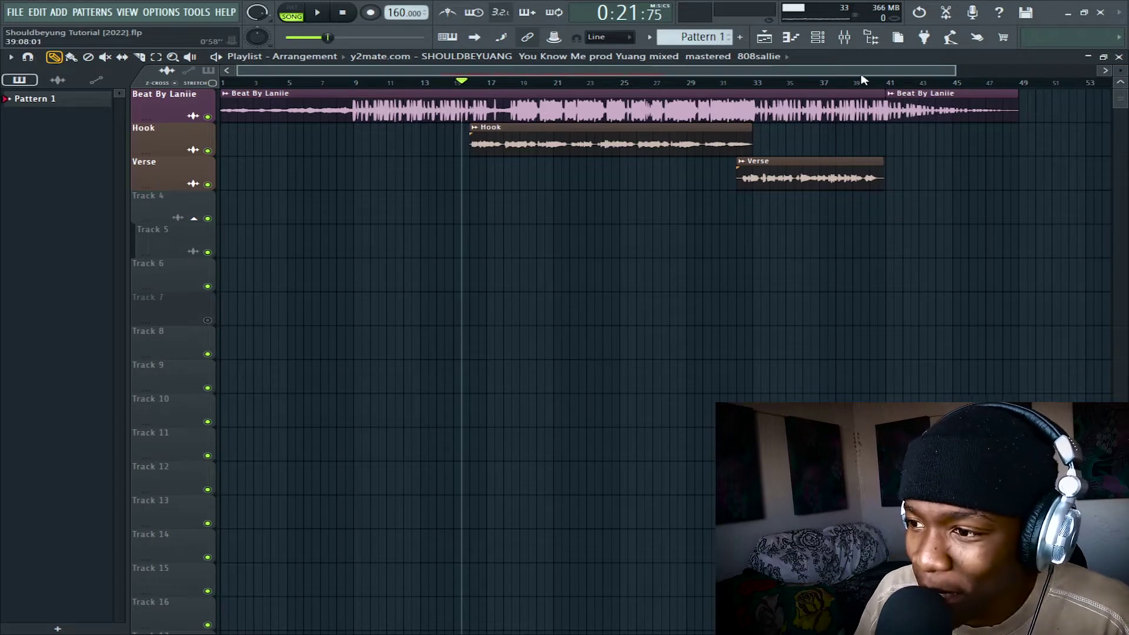
# Play the arrangement and look at the mixer levels and the playlist.
pyautogui.press('space')
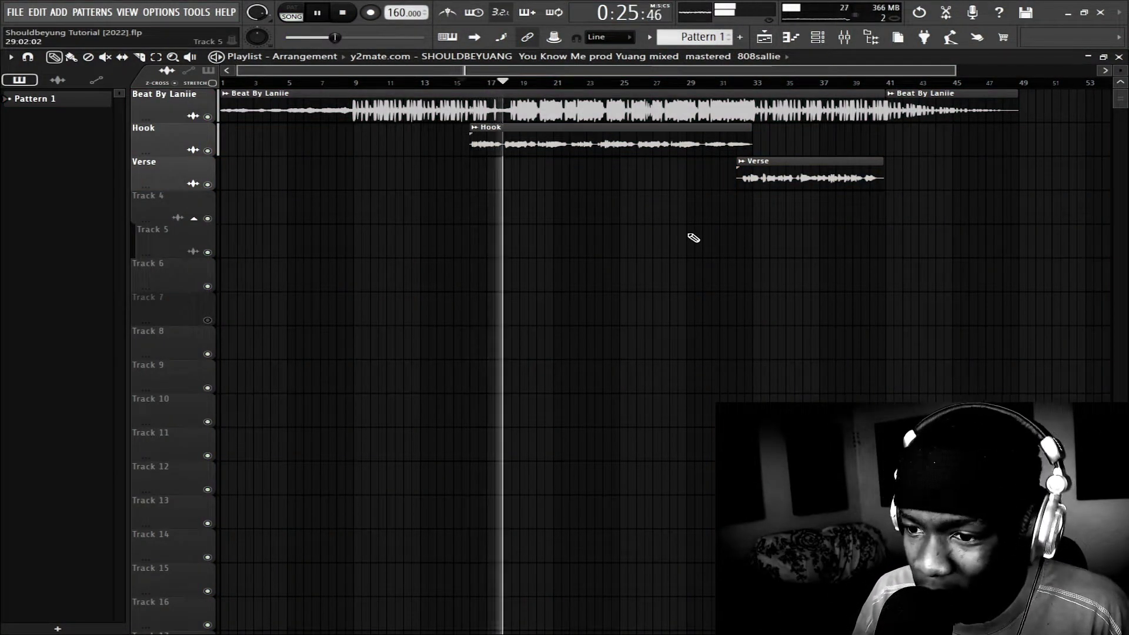
pyautogui.click(847, 40)
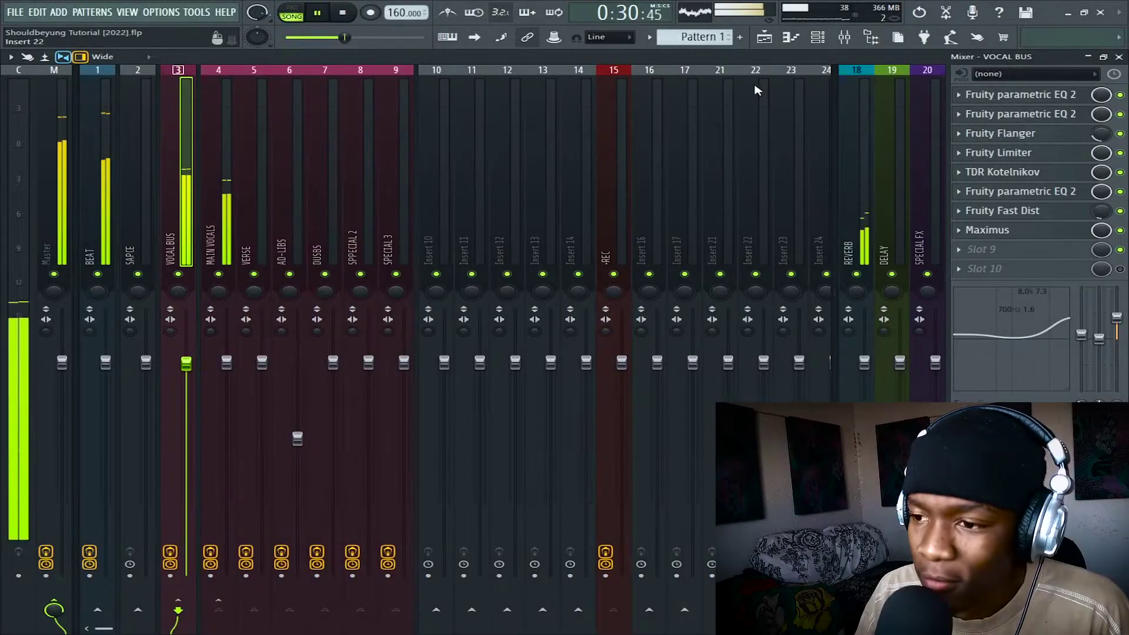
pyautogui.click(764, 37)
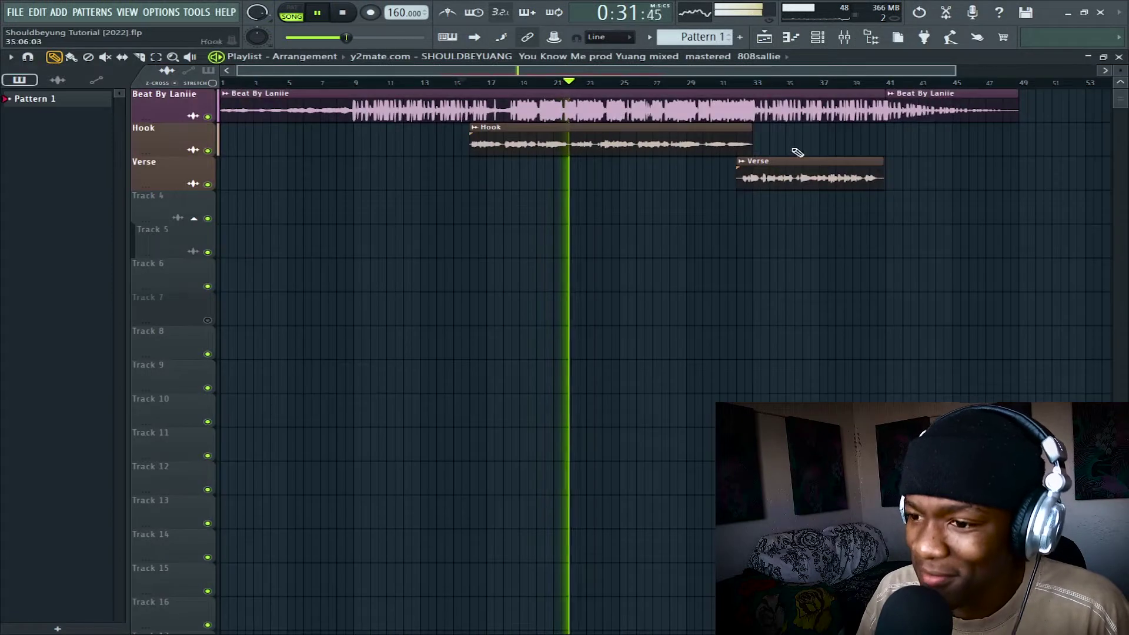
pyautogui.press('space')
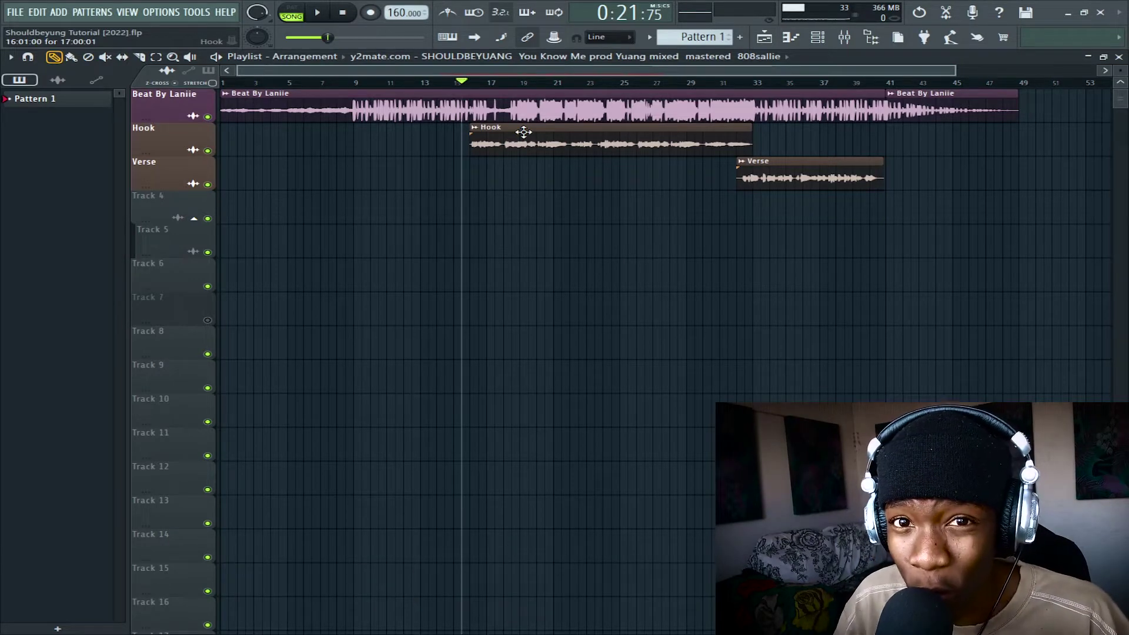
# Review the BEAT mixer track's effects, including the Fruity Compressor settings, and listen to the beat.
pyautogui.press('F9')
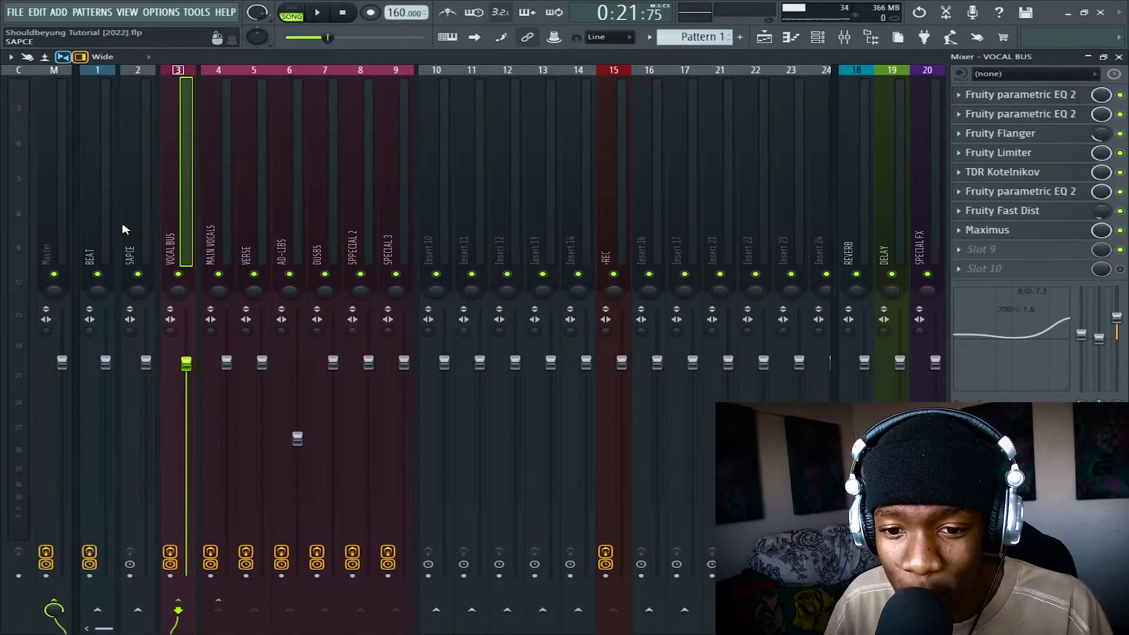
pyautogui.click(103, 227)
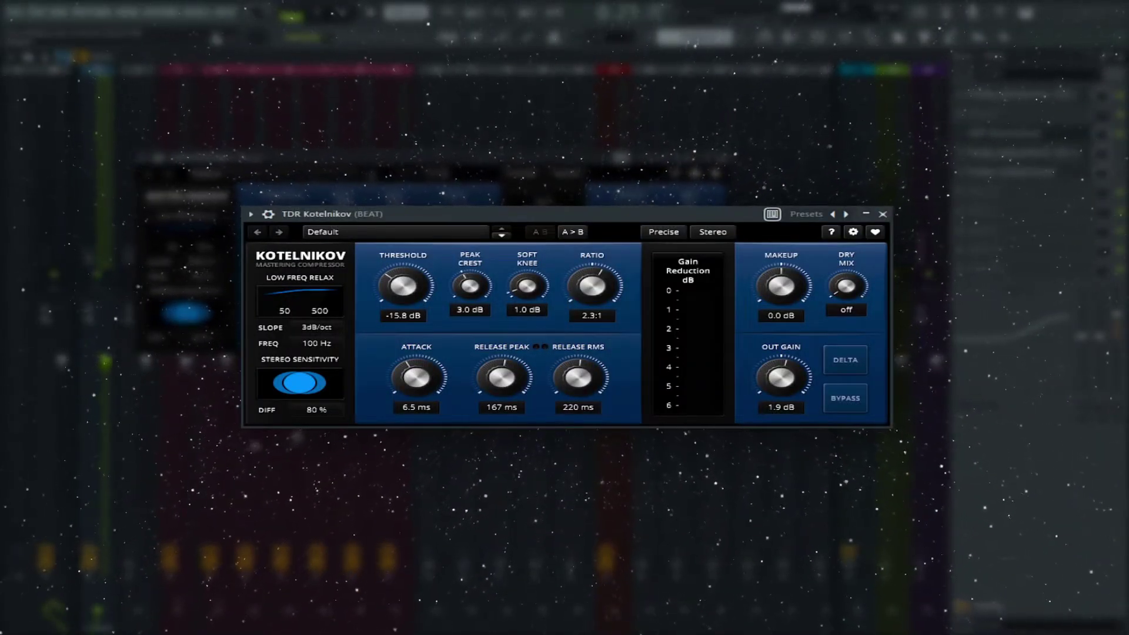
pyautogui.press('space')
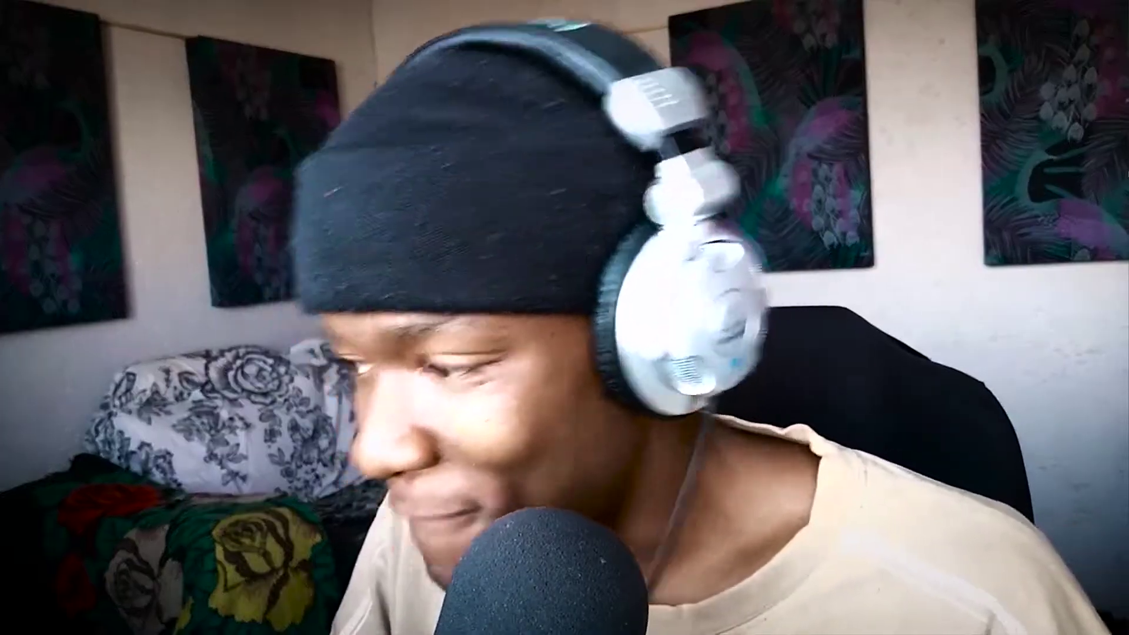
pyautogui.click(1010, 172)
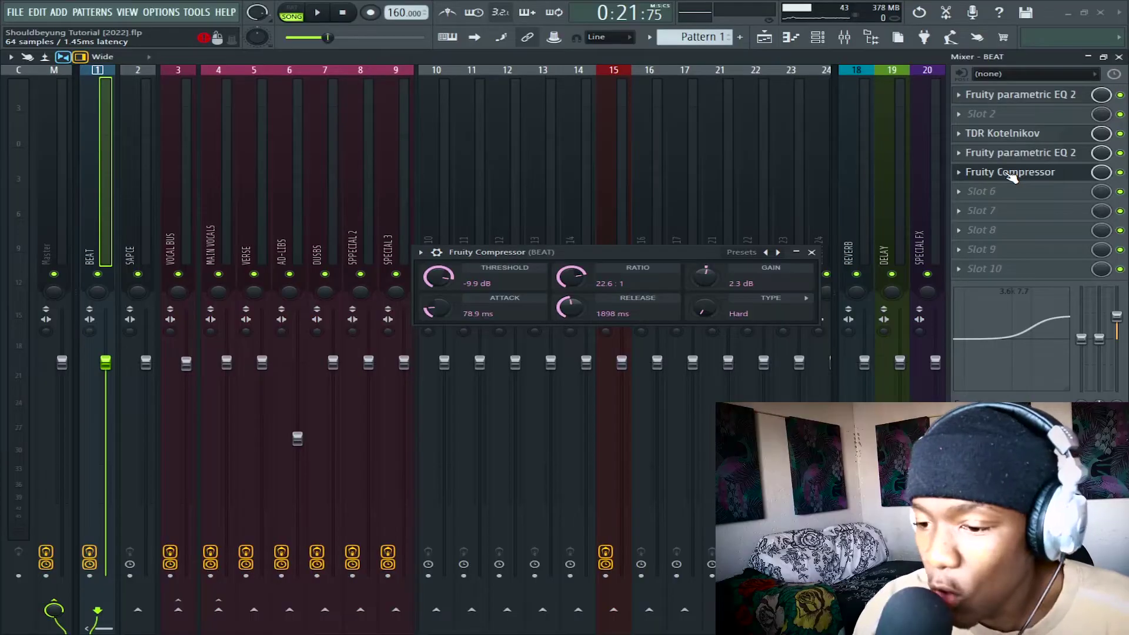
pyautogui.moveTo(652, 252); pyautogui.dragTo(596, 227)
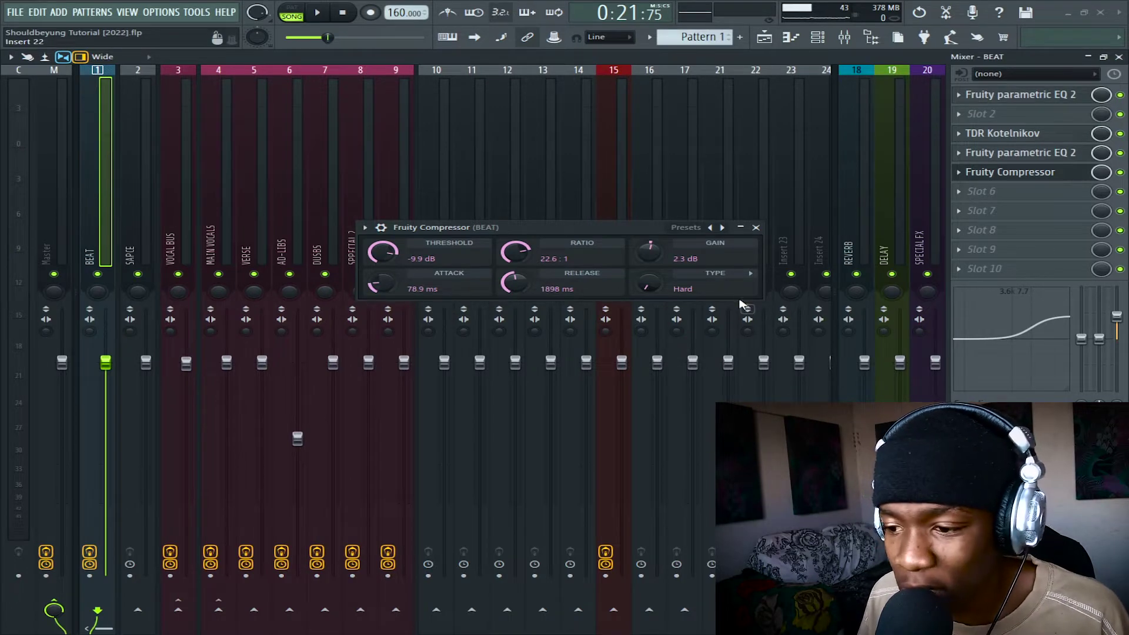
pyautogui.click(756, 227)
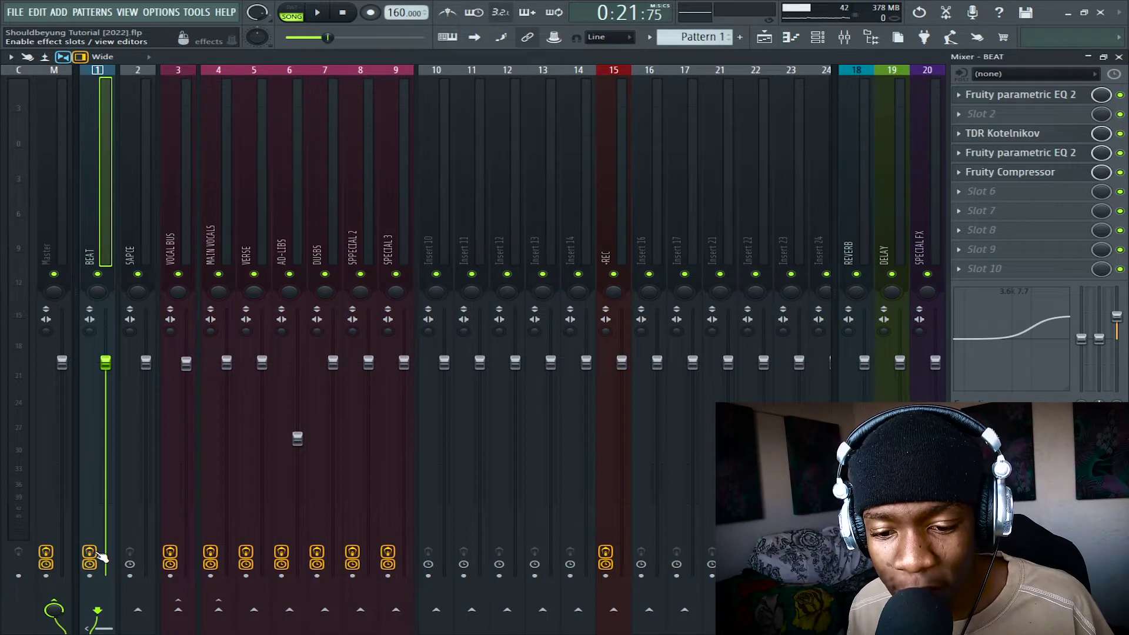
pyautogui.press('space')
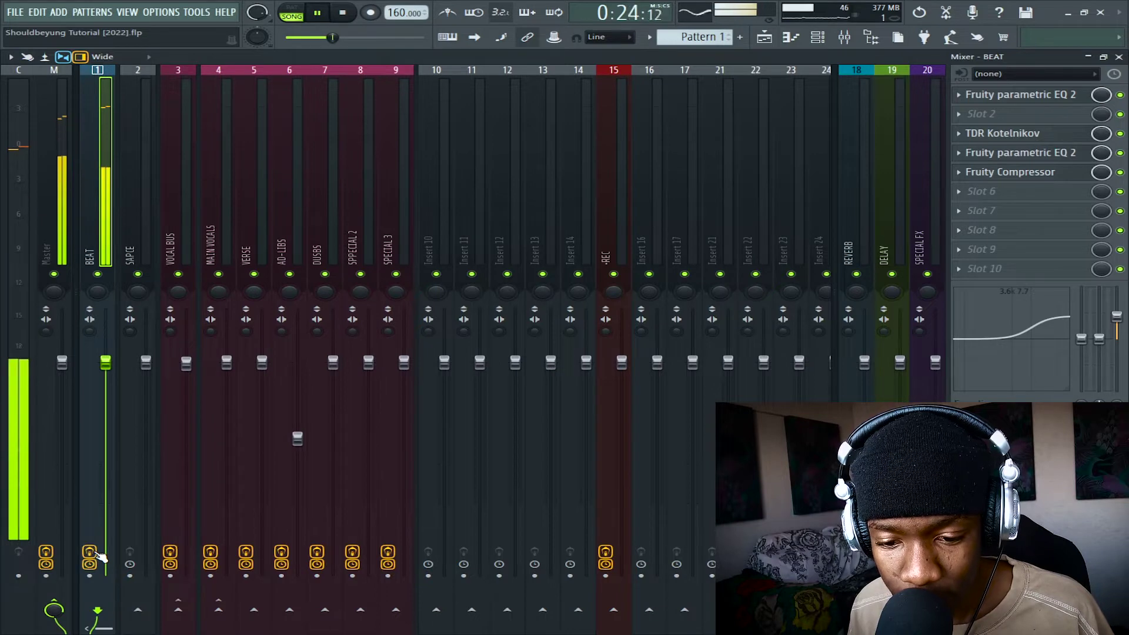
pyautogui.press('space')
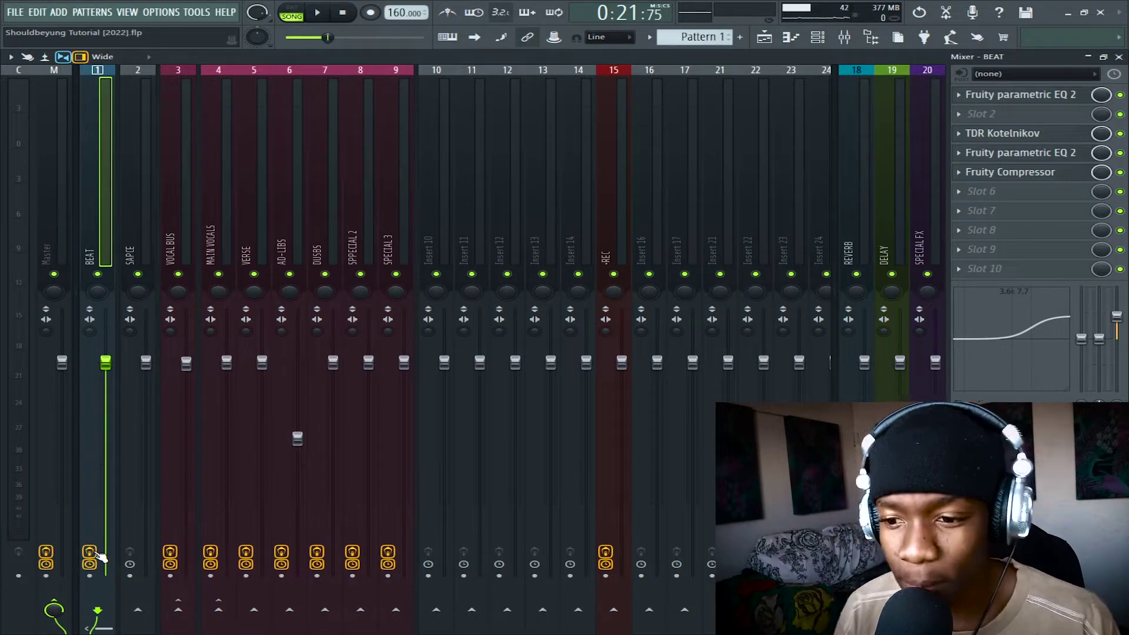
# Unmute the Hook and Verse tracks in the playlist and start playback.
pyautogui.click(765, 38)
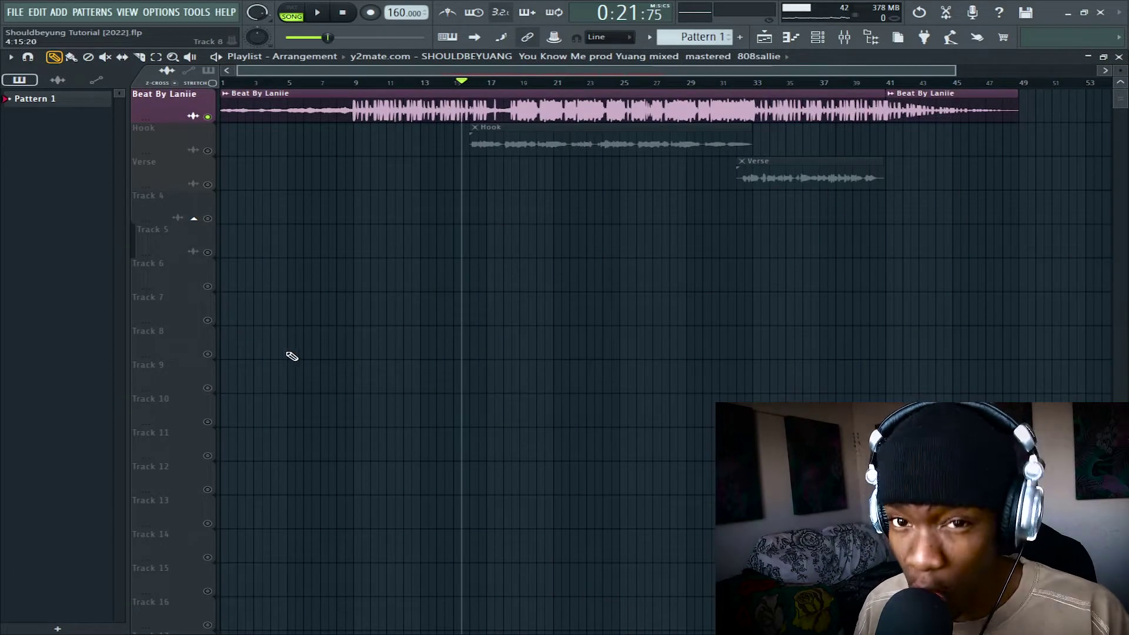
pyautogui.click(210, 151)
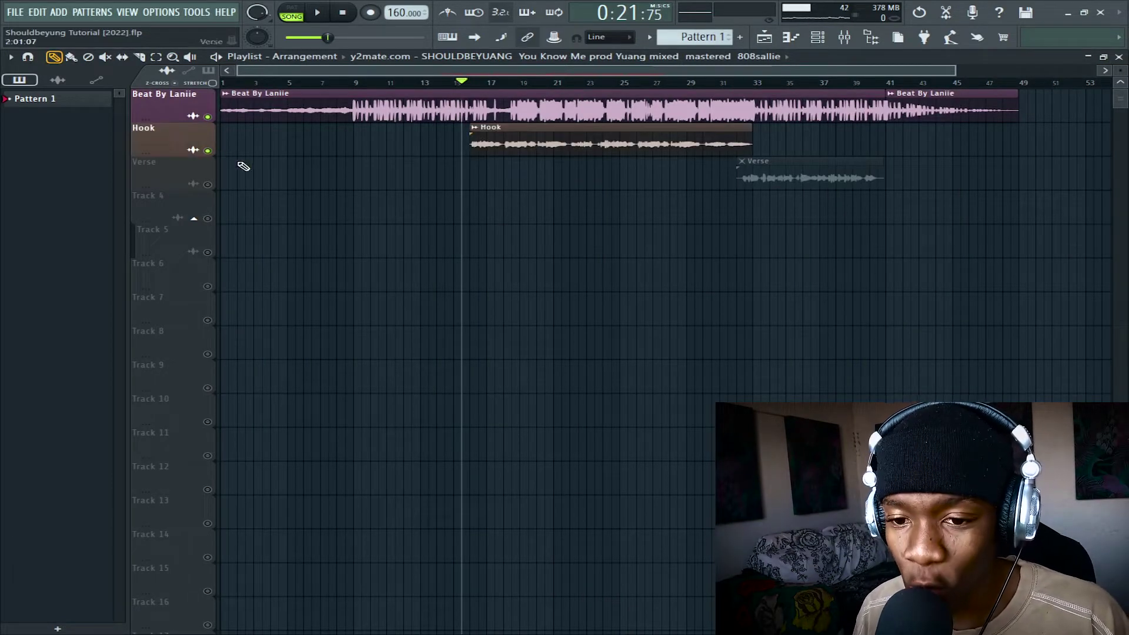
pyautogui.click(207, 185)
pyautogui.press('space')
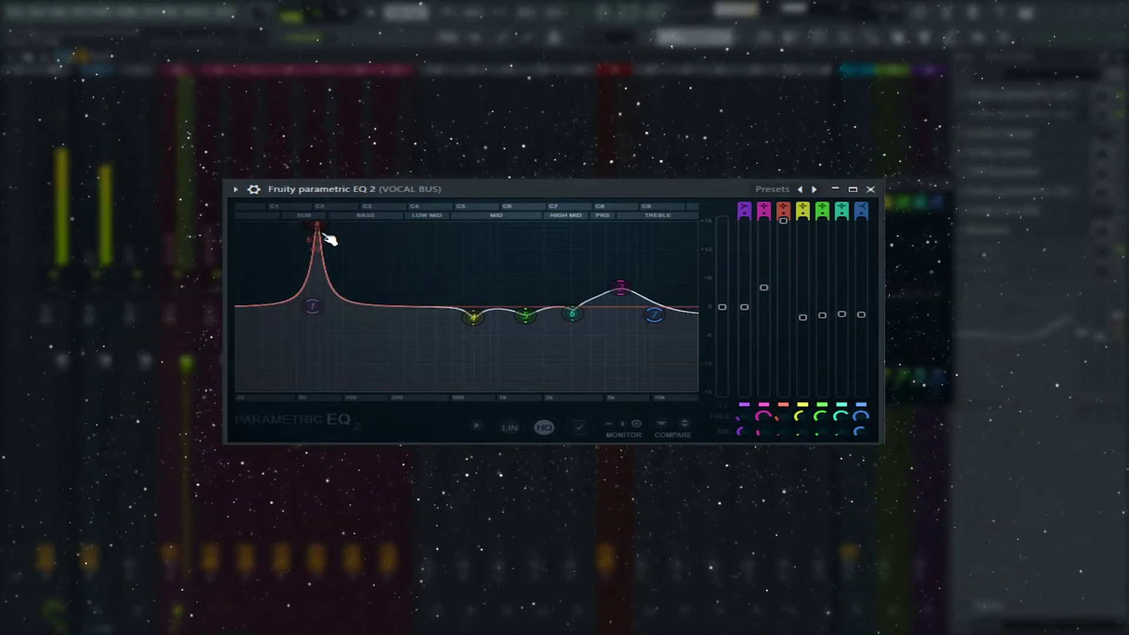
# Sweep the boosted low band of the vocal bus parametric EQ and try the Fruity Flanger at an 85% mix level.
pyautogui.moveTo(323, 245); pyautogui.dragTo(400, 235)
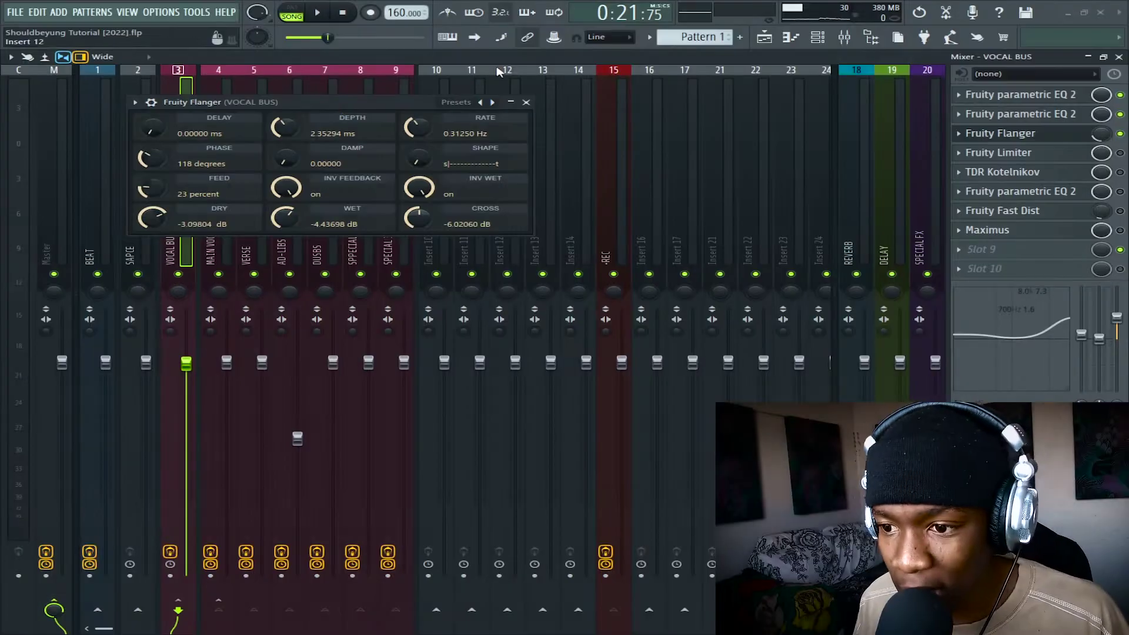
pyautogui.click(1120, 152)
pyautogui.press('space')
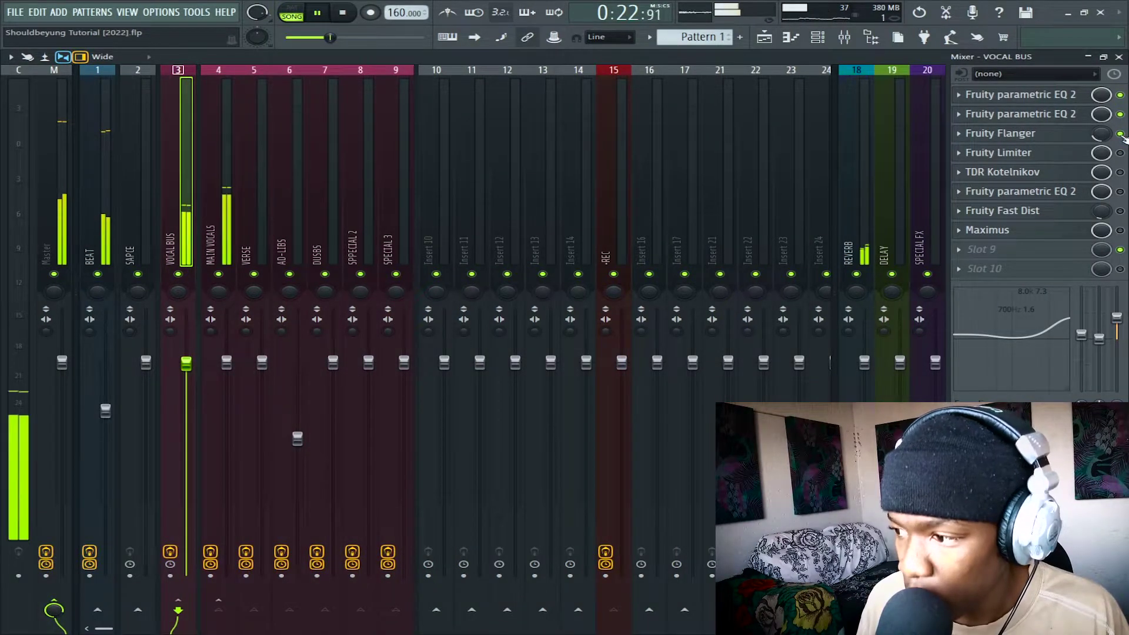
pyautogui.moveTo(1109, 137); pyautogui.dragTo(1109, 106)
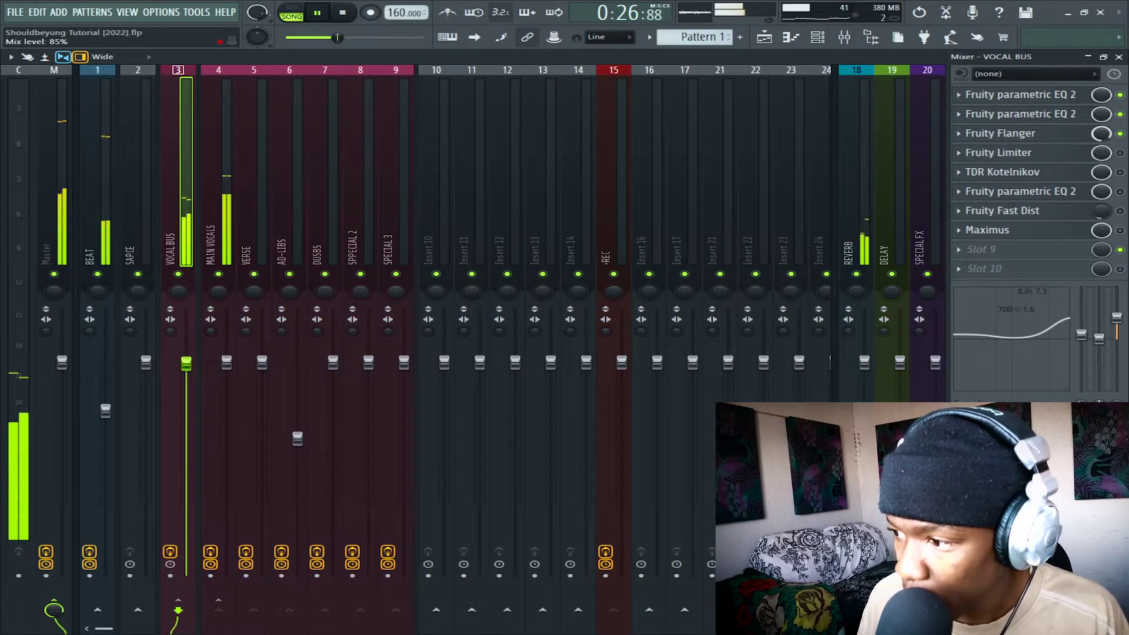
pyautogui.press('space')
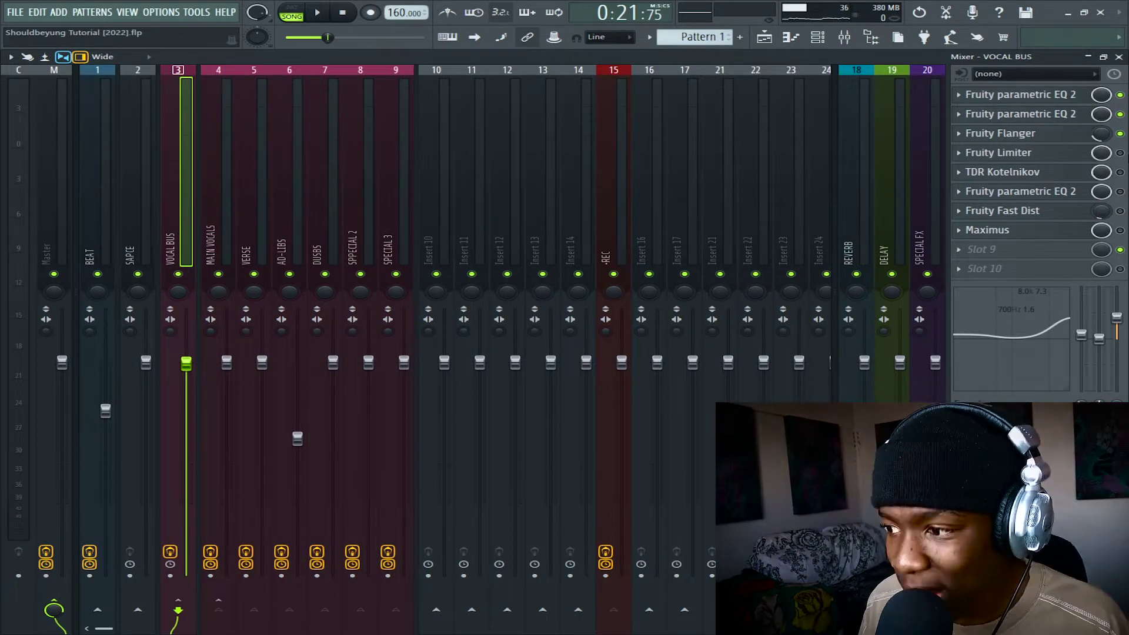
# Review the Fruity Limiter and TDR Kotelnikov on the vocal bus, checking the compressor's gain reduction during playback.
pyautogui.click(1047, 155)
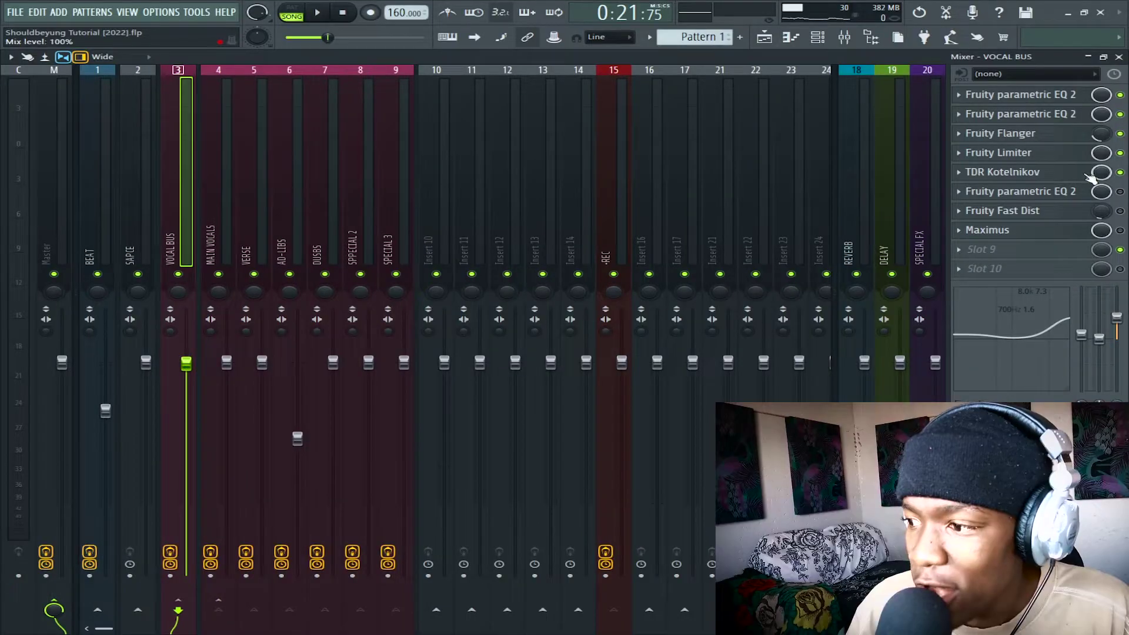
pyautogui.click(1042, 175)
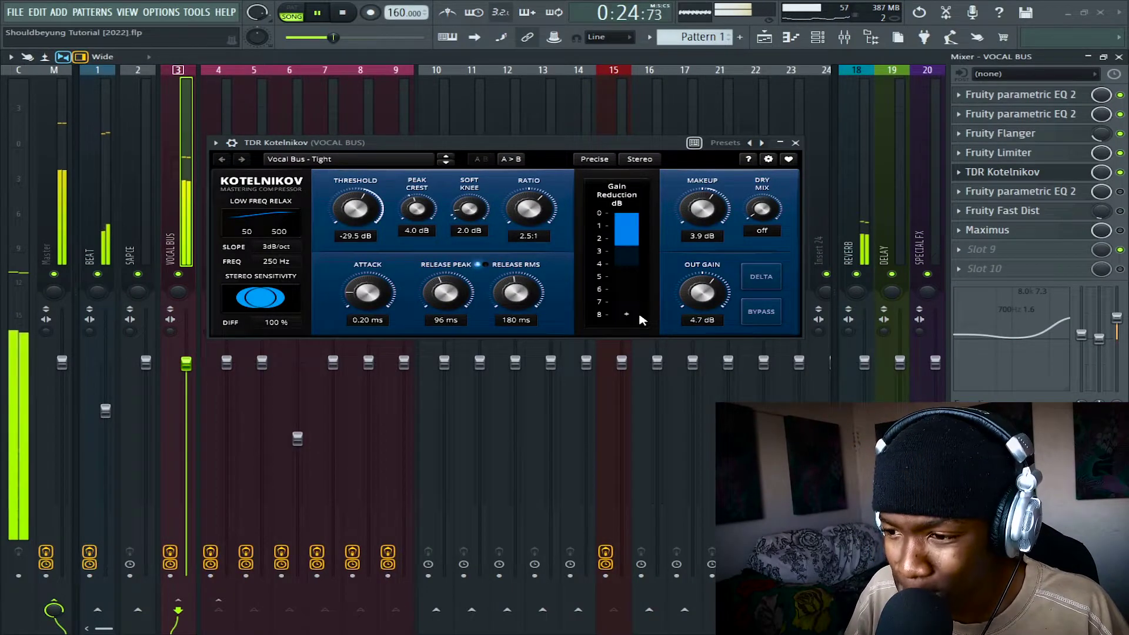
pyautogui.press('space')
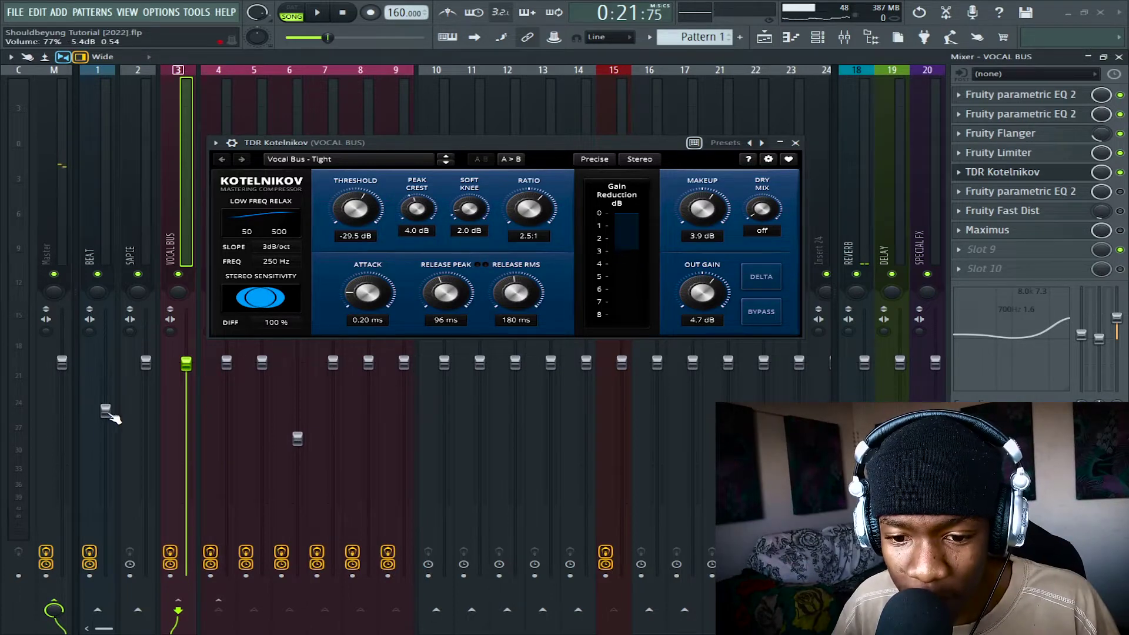
# Reset the BEAT track's fader to its default level and listen to the beat with the vocals.
pyautogui.keyDown('alt'); pyautogui.click(108, 412); pyautogui.keyUp('alt')
pyautogui.press('space')
pyautogui.click(175, 406)
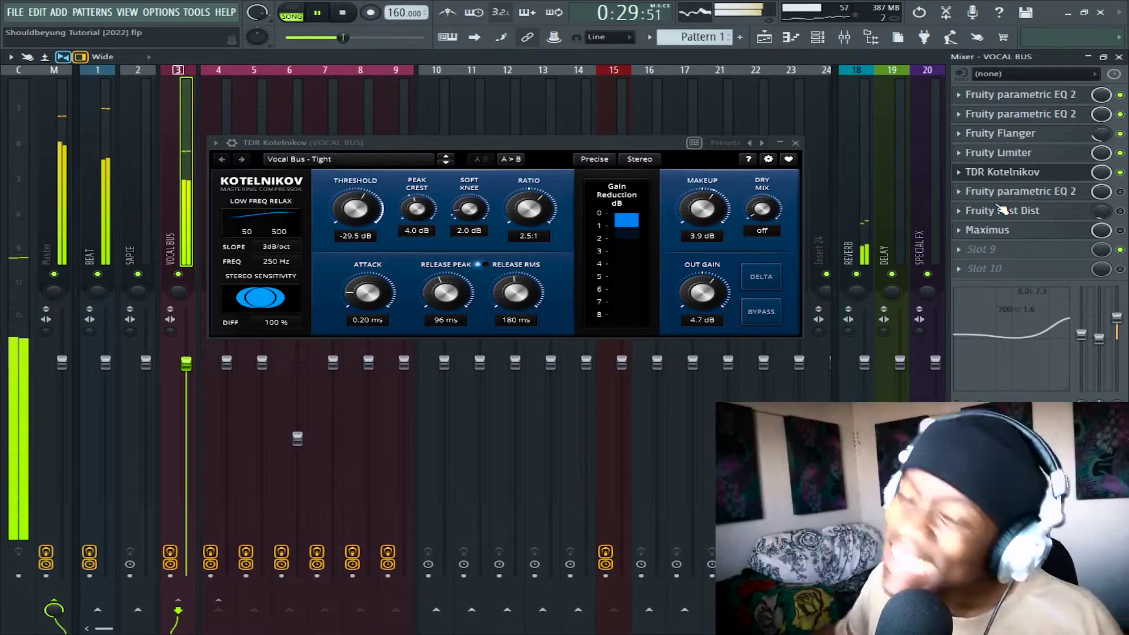
pyautogui.press('space')
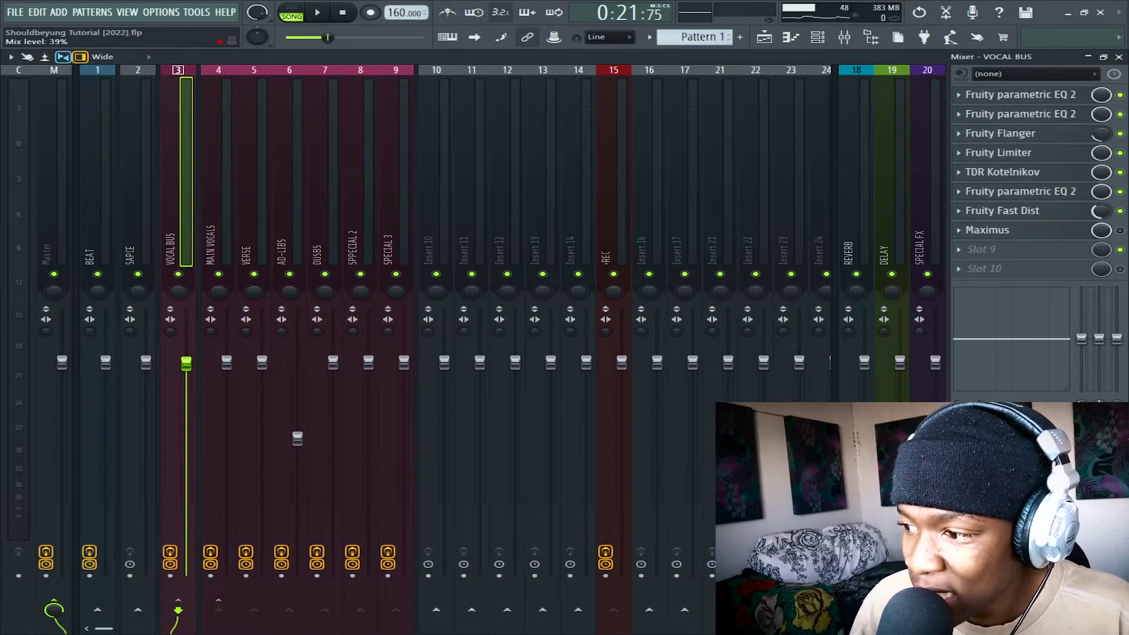
# Compare the vocal bus during playback with Fruity Fast Dist bypassed and enabled.
pyautogui.press('space')
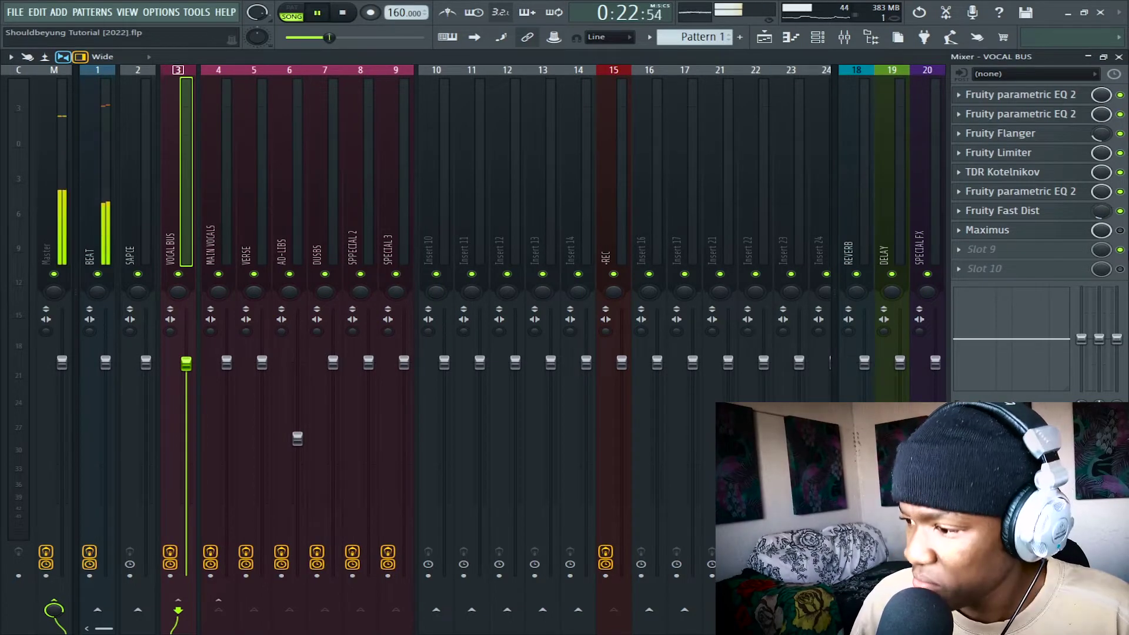
pyautogui.click(1120, 211)
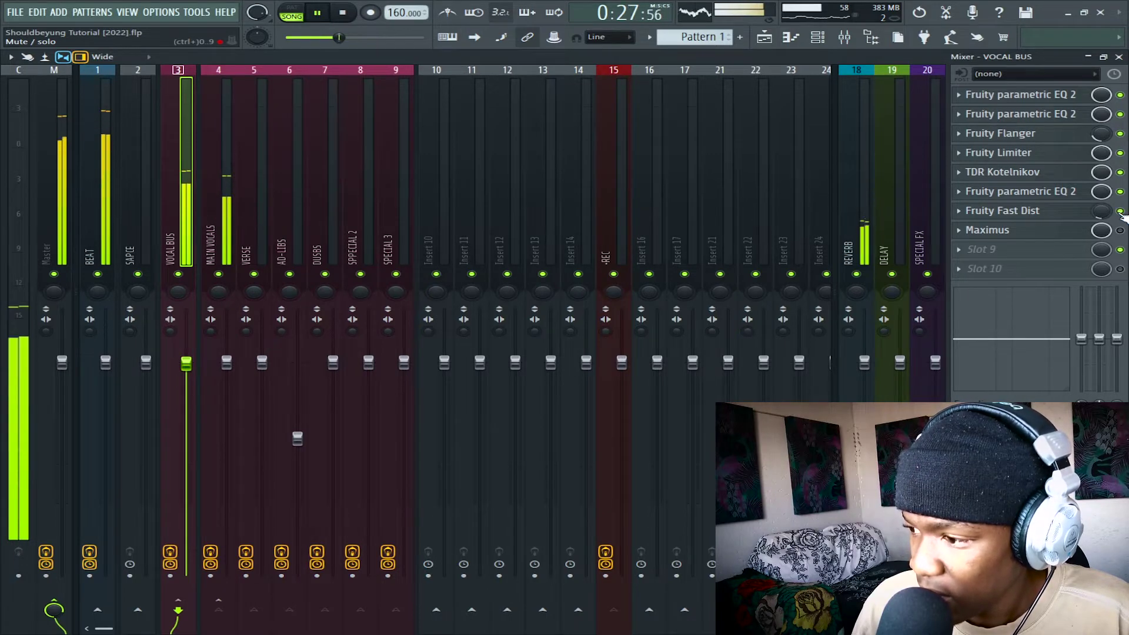
pyautogui.click(1121, 212)
pyautogui.press('space')
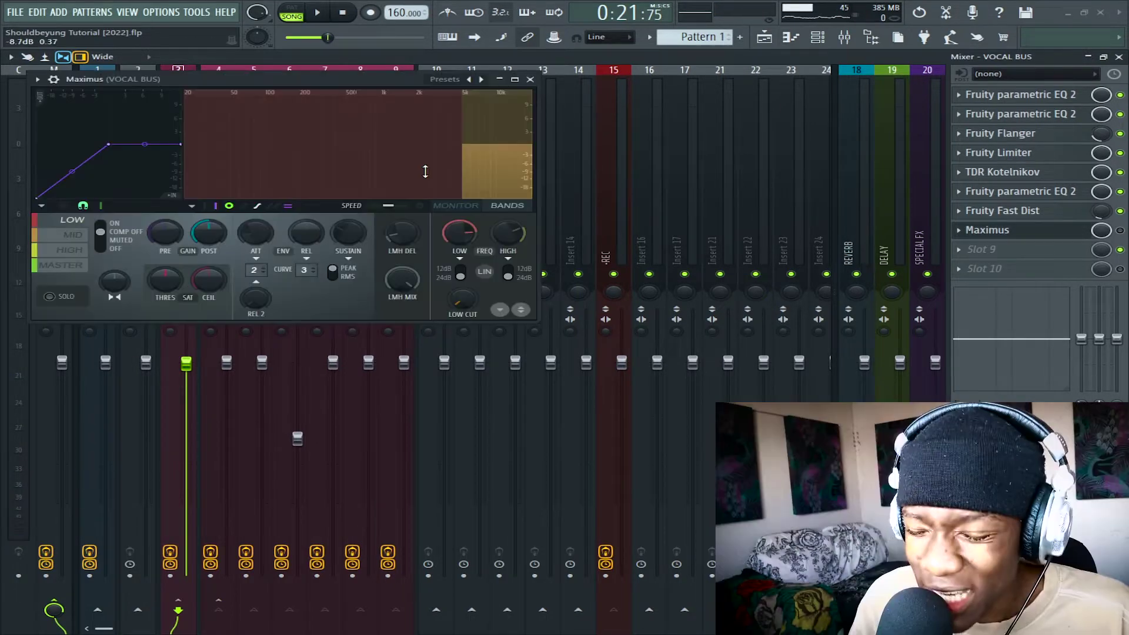
# Look through the Maximus presets on the vocal bus without choosing one and close the plugin.
pyautogui.click(448, 79)
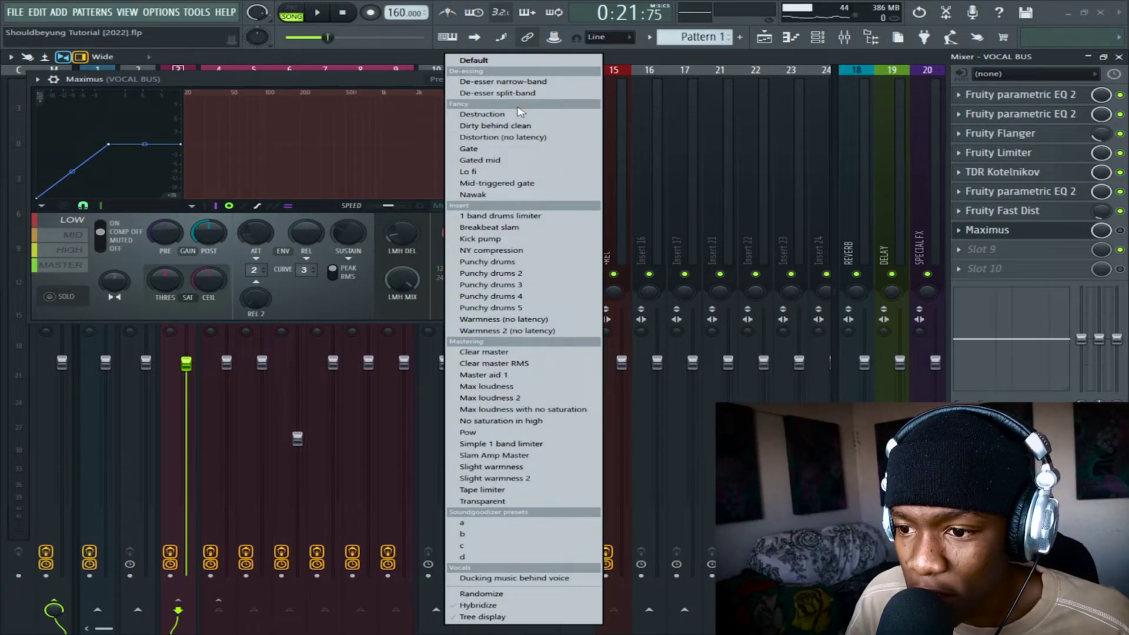
pyautogui.click(403, 84)
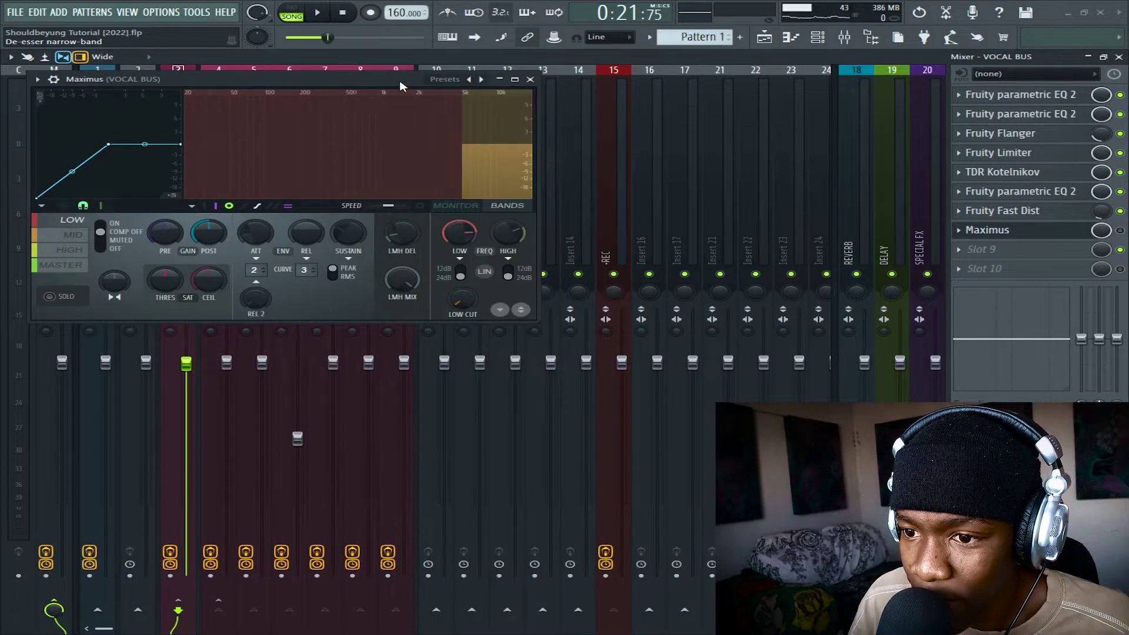
pyautogui.click(530, 78)
# Listen to the processed vocals over the beat while viewing the playlist.
pyautogui.press('space')
pyautogui.press('F5')
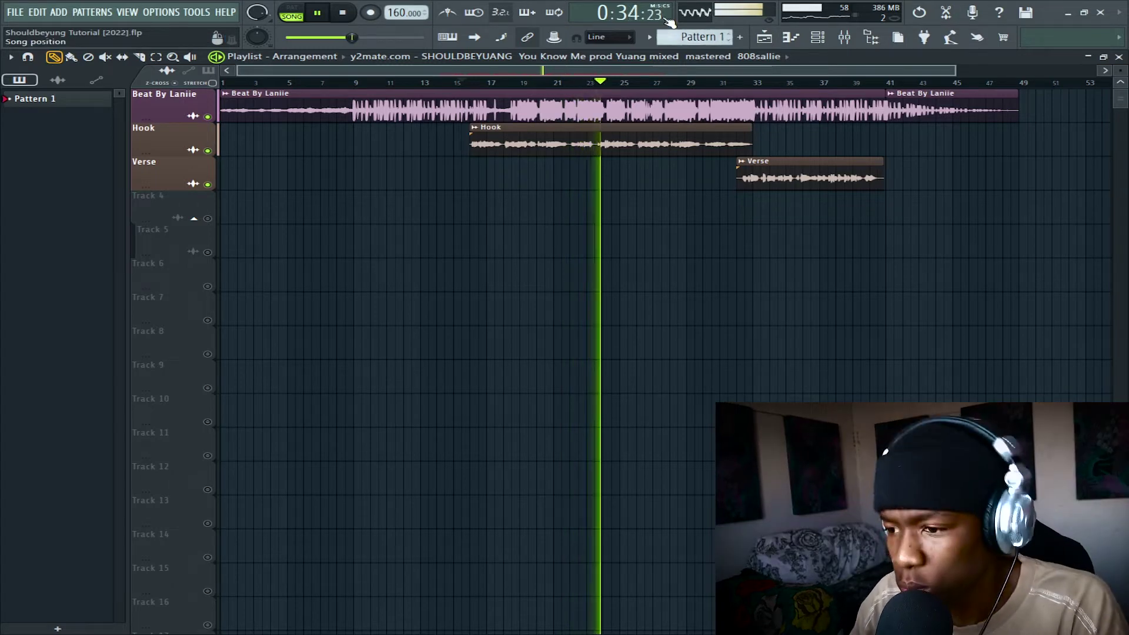
pyautogui.press('space')
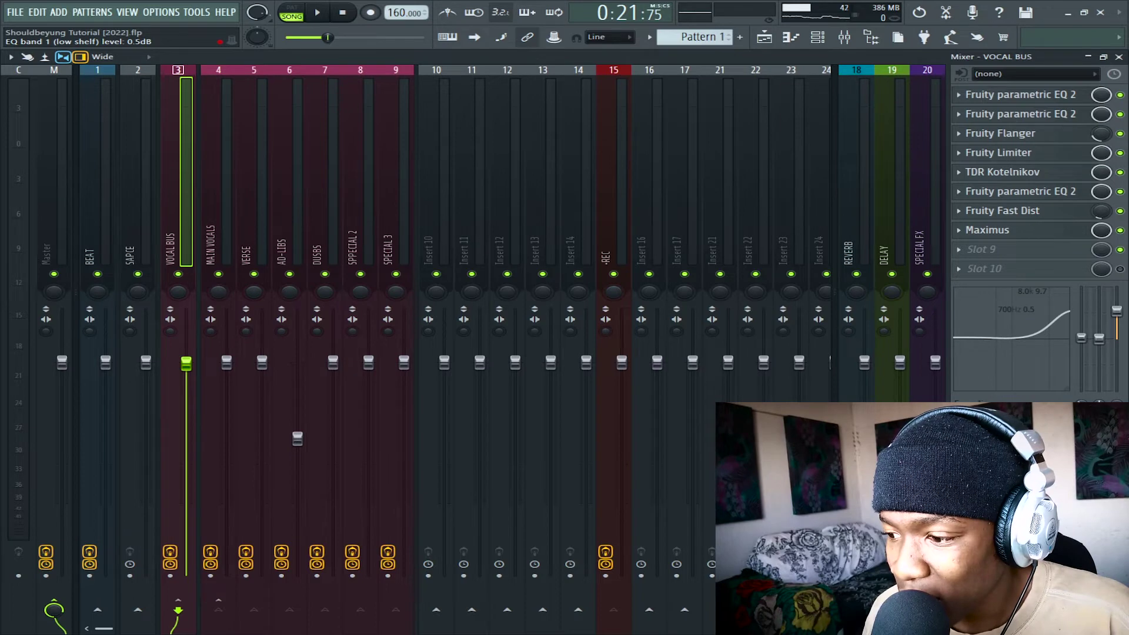
# Set the vocal bus mixer EQ's low-shelf level to 1.7 dB during playback.
pyautogui.press('space')
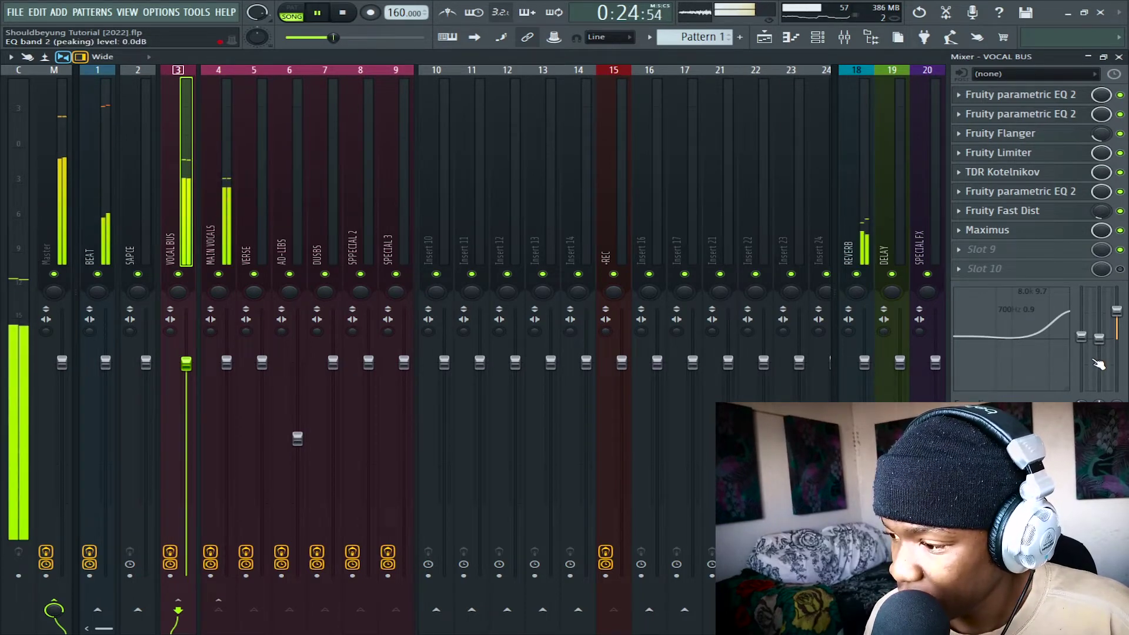
pyautogui.moveTo(1085, 342); pyautogui.dragTo(1086, 337)
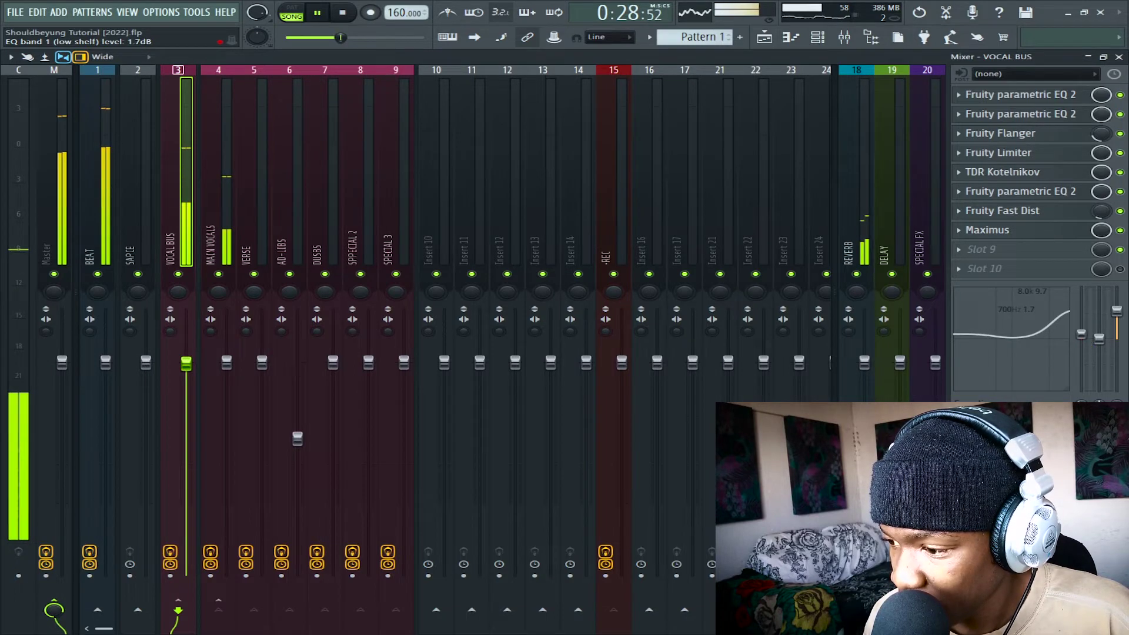